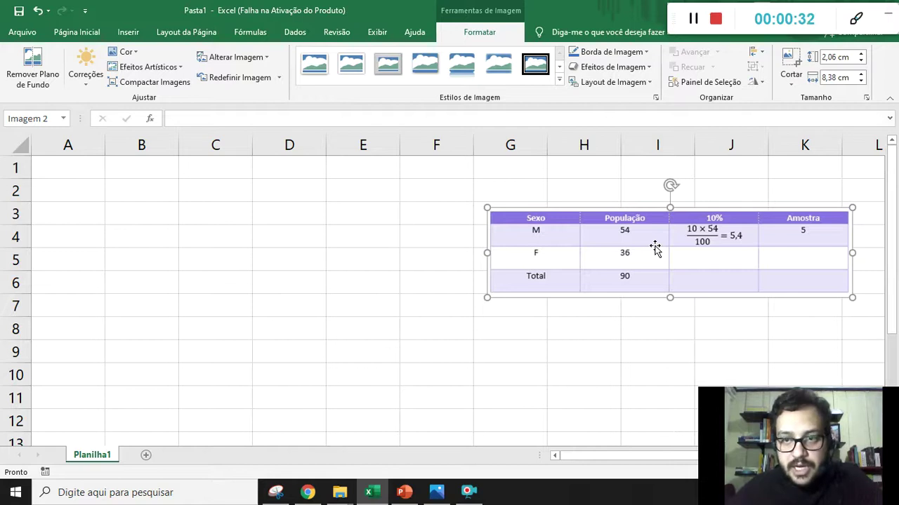
Reposition the reference table picture slightly lower, over rows 4 to 8 of columns G to K.
left_click_drag(654, 245, 648, 247)
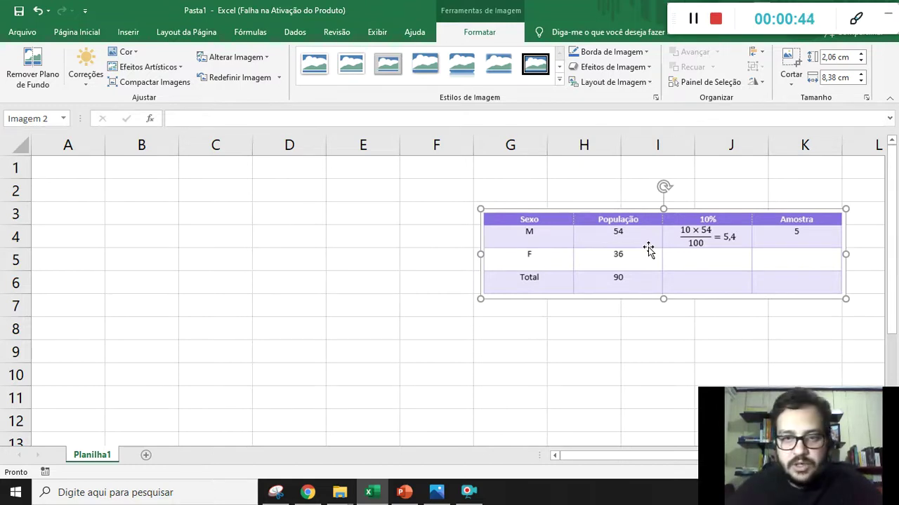
left_click_drag(648, 249, 654, 273)
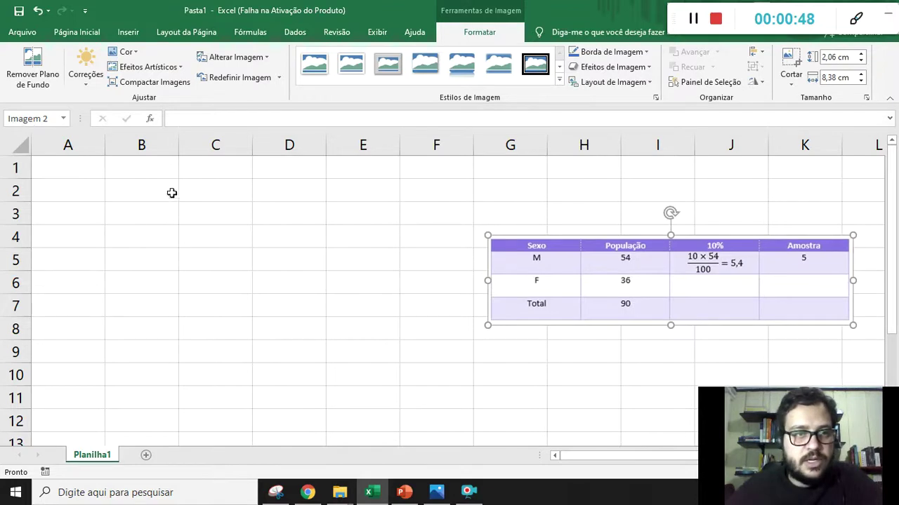
Enter the headers Sexo, População, 10% and Amostra in cells A1 through D1.
left_click(99, 171)
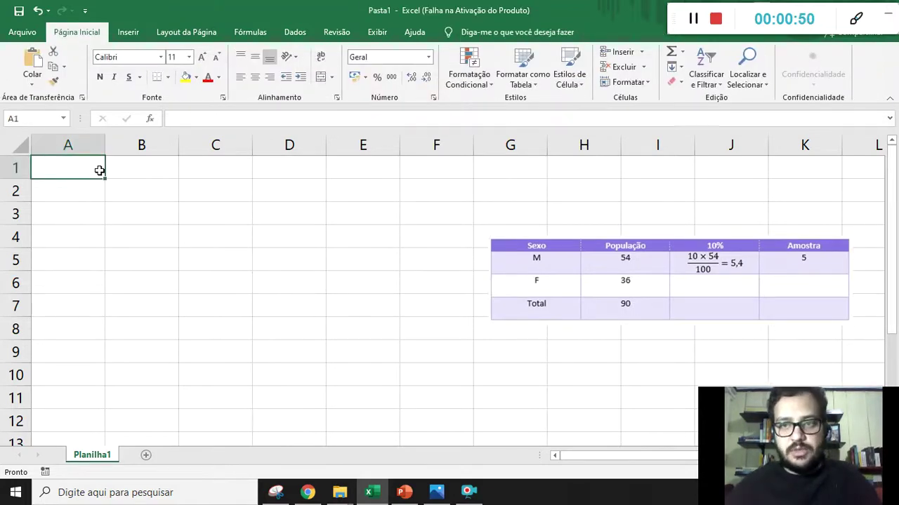
type("Sexo")
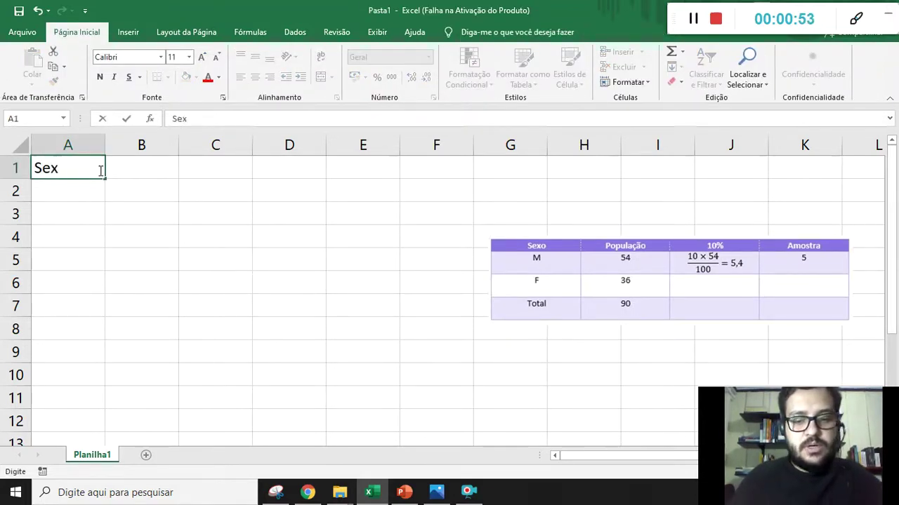
left_click(131, 169)
type("População")
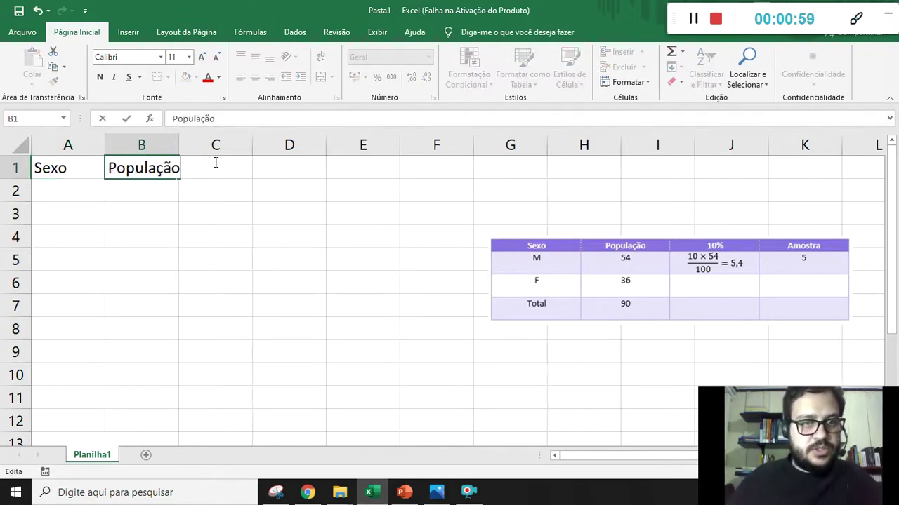
left_click(260, 168)
left_click(233, 174)
type("10")
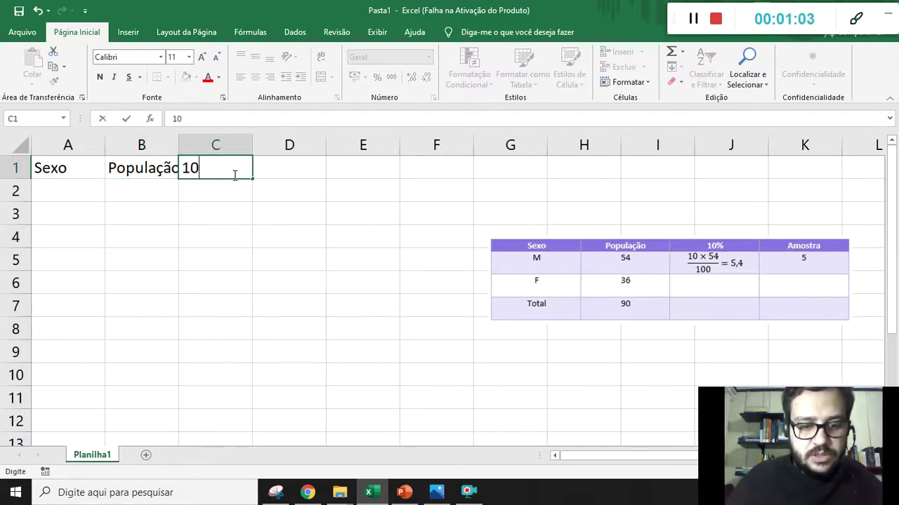
type("%")
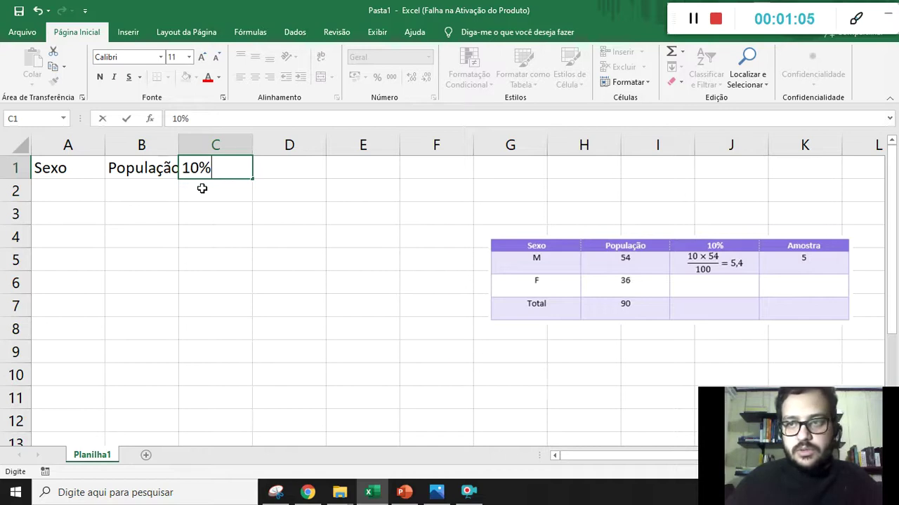
left_click(278, 173)
type("Amostra")
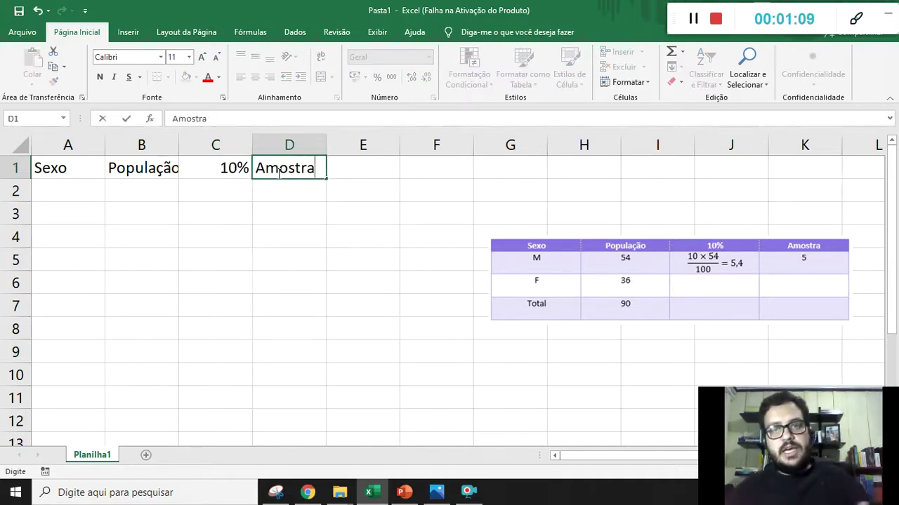
left_click(281, 211)
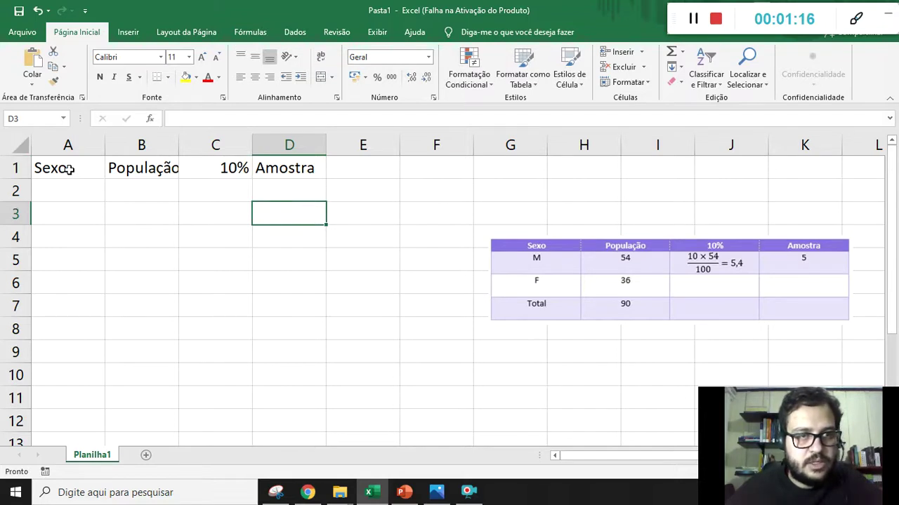
Fill cells A2 through A4 with the row labels M, F and Total.
left_click(68, 194)
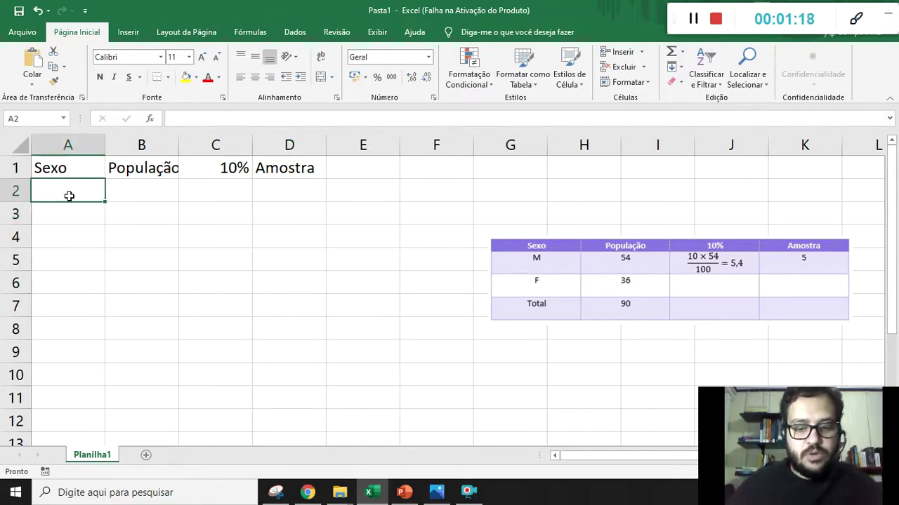
type("M")
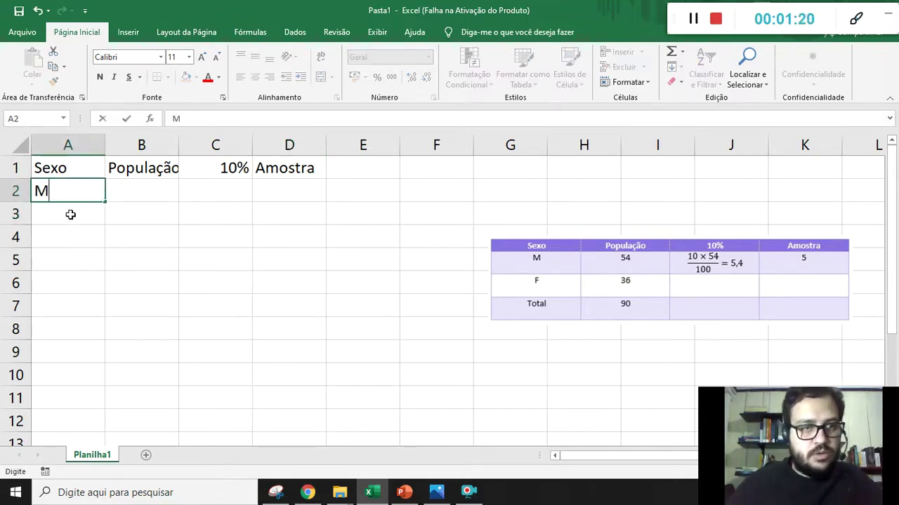
left_click(70, 218)
type("F")
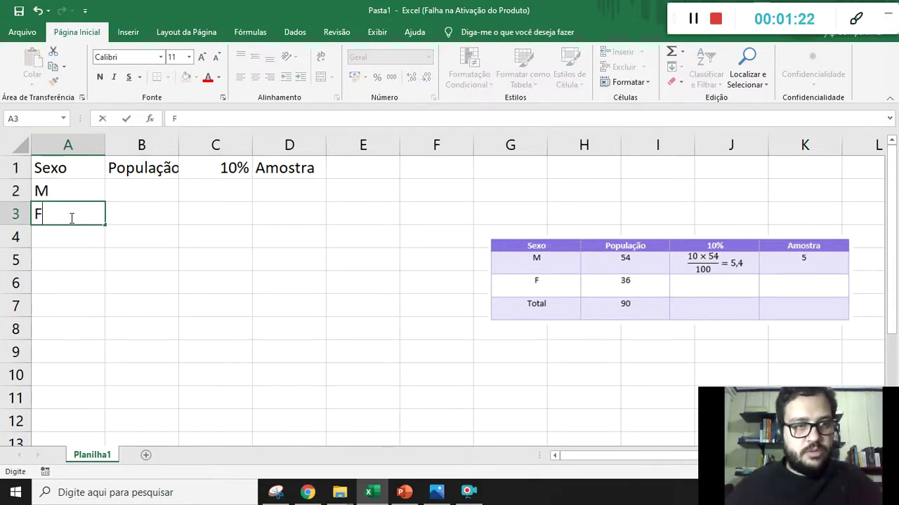
left_click(87, 246)
type("Total")
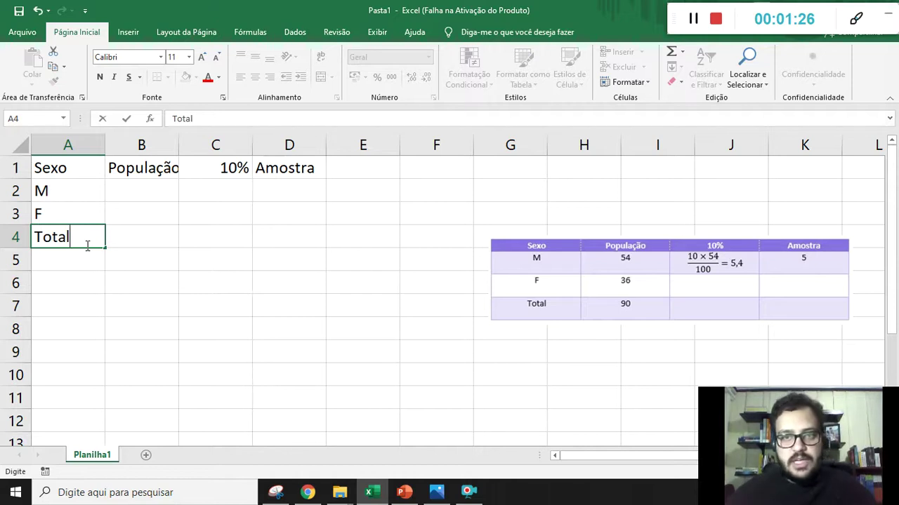
Enter the População values 54 for M in B2 and 36 for F in B3.
left_click(162, 195)
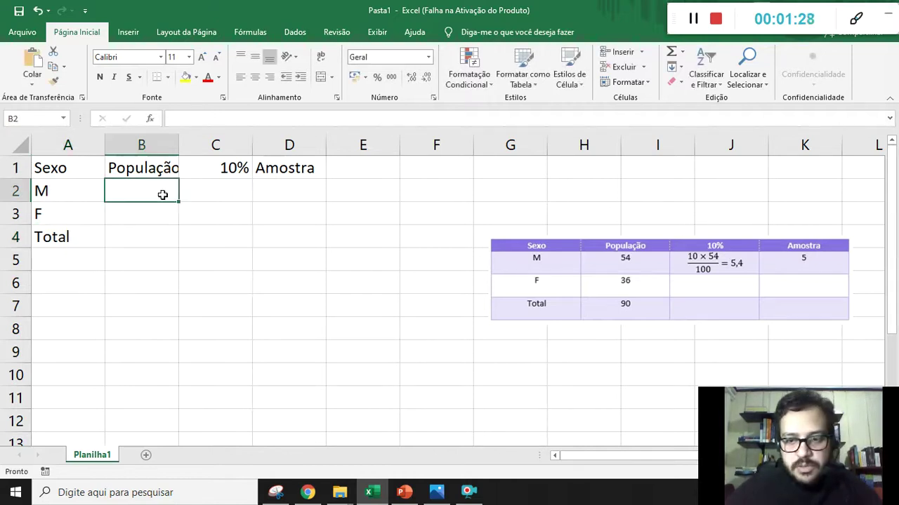
type("54")
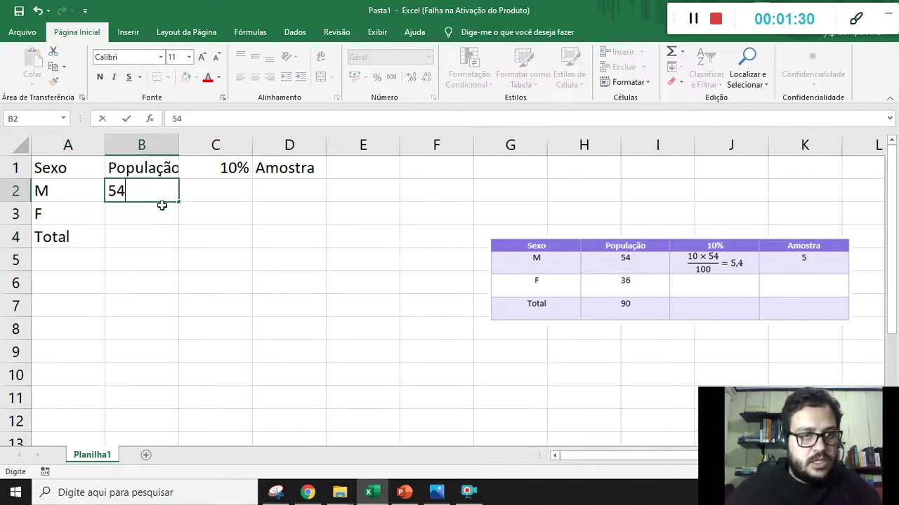
left_click(158, 213)
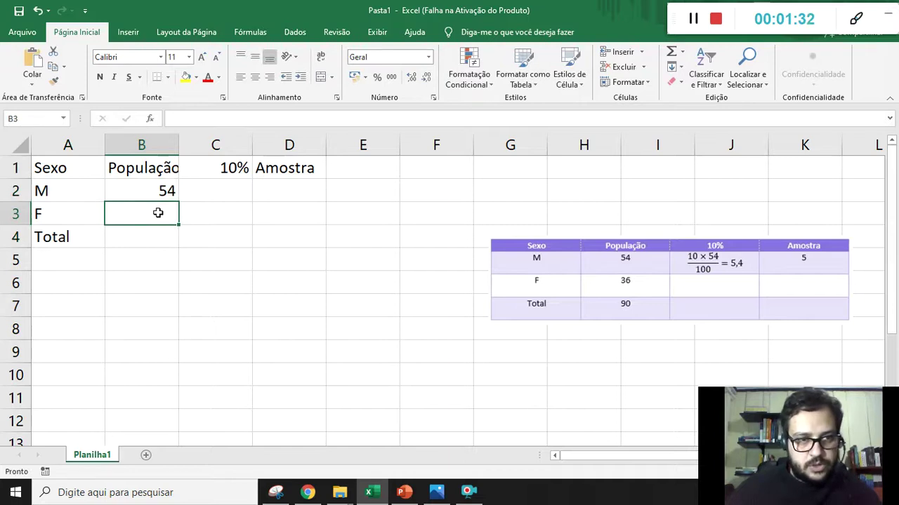
type("36")
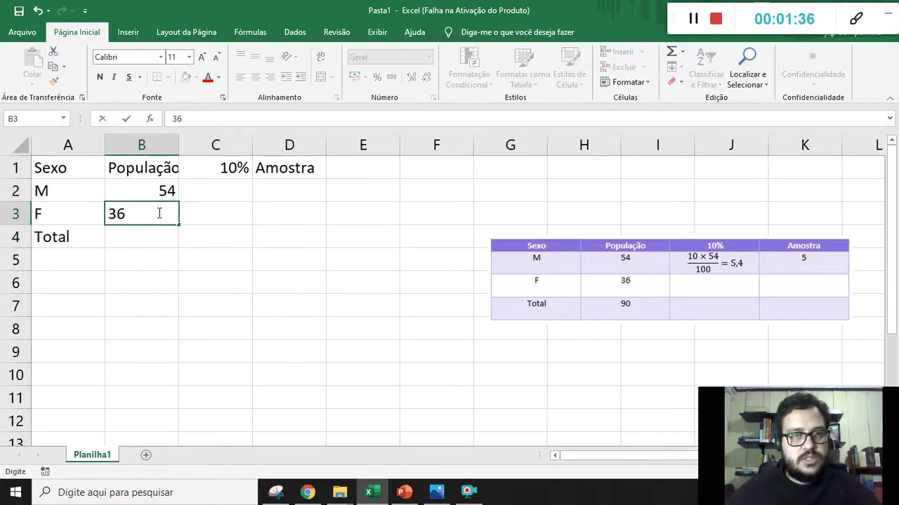
left_click(175, 287)
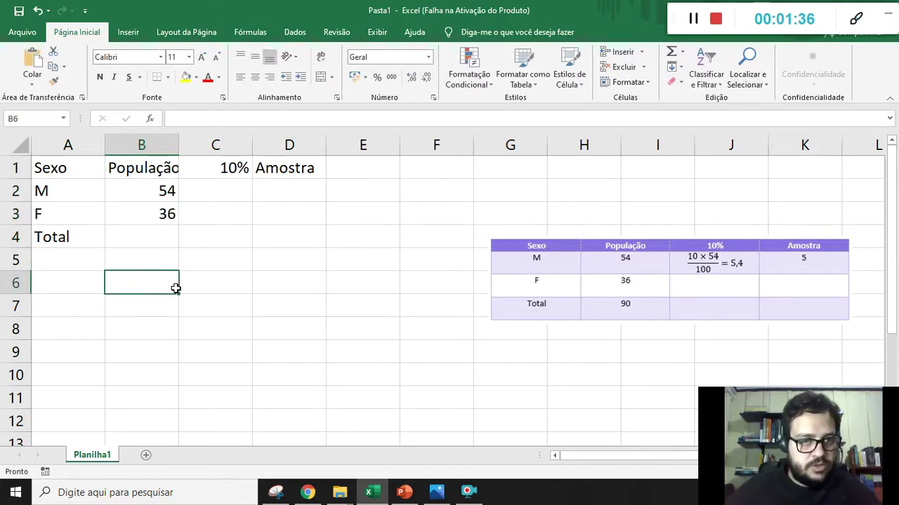
Center the contents of the range A1:D4 horizontally.
left_click_drag(82, 167, 266, 243)
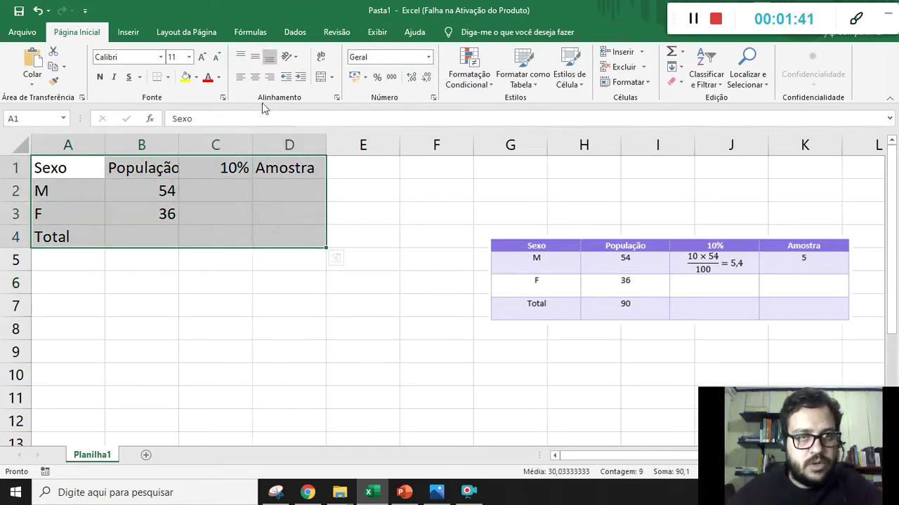
left_click(256, 77)
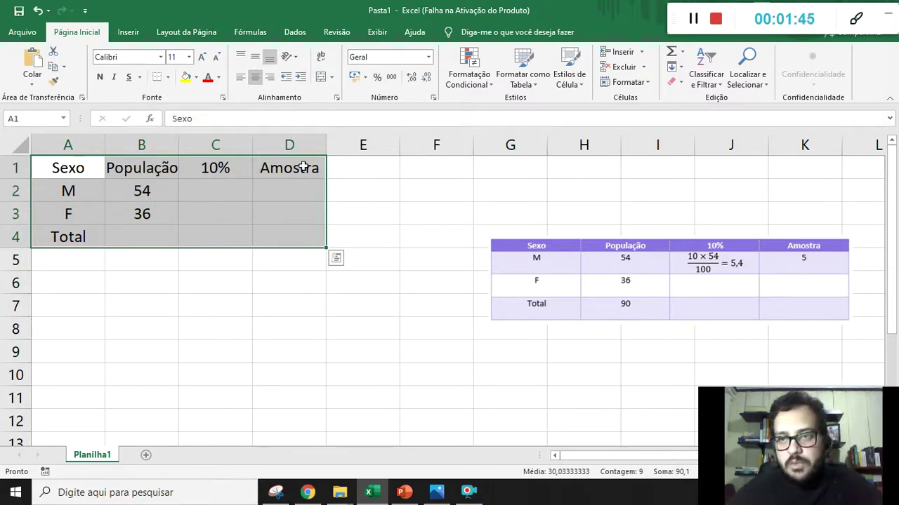
left_click(345, 324)
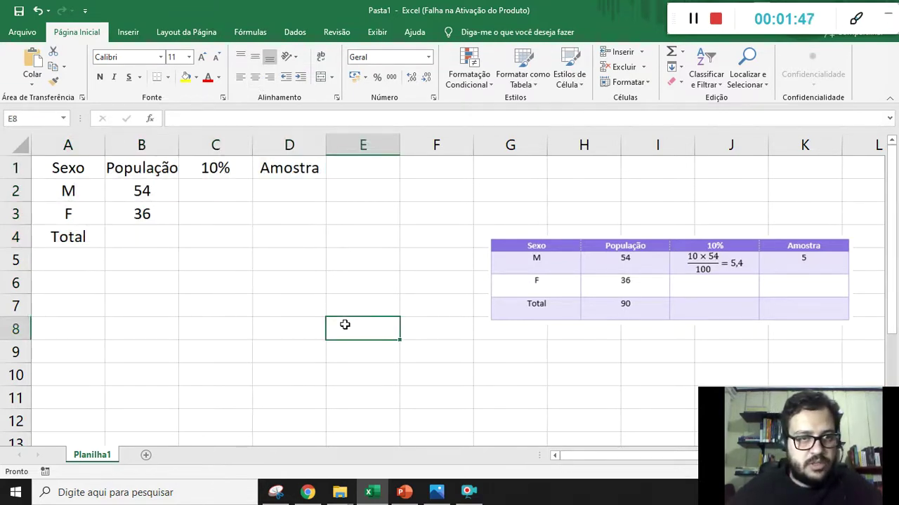
Try formatting A1:D4 as a table in the light style with a blue header row, using row 1 as headers, and undo it.
left_click_drag(99, 168, 281, 240)
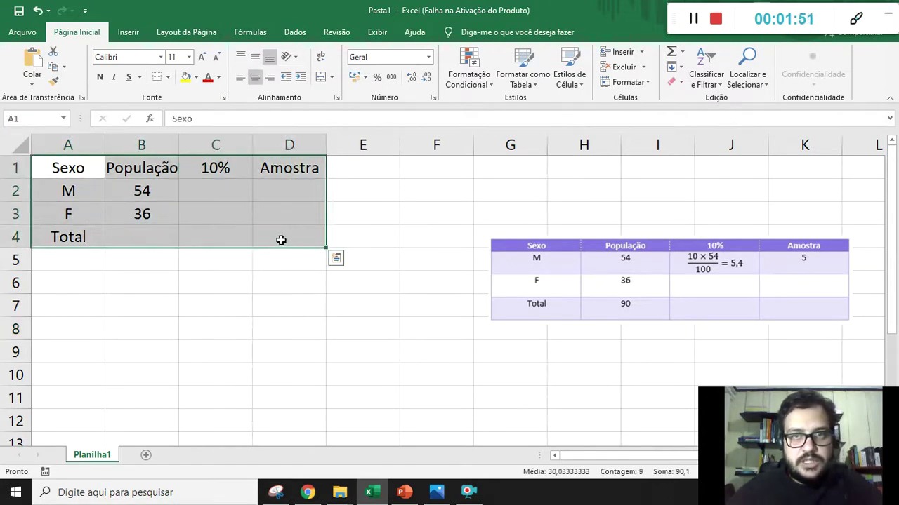
left_click(528, 79)
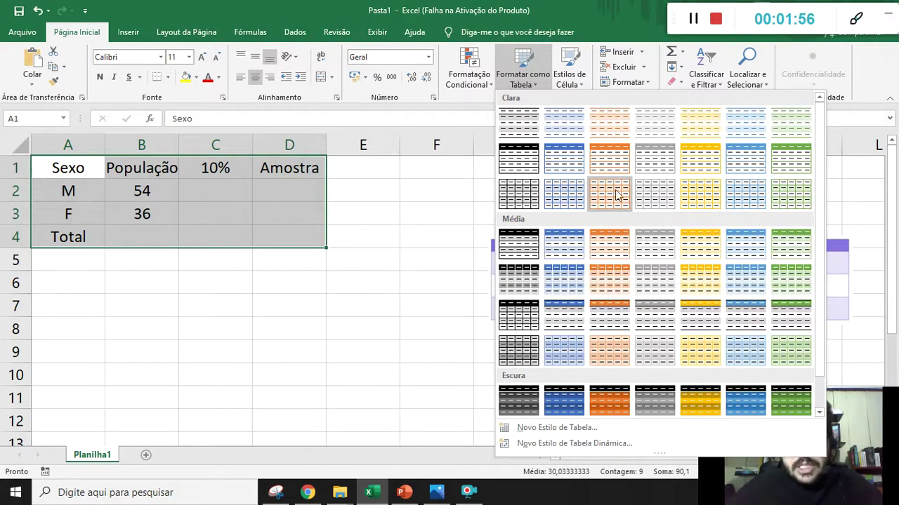
left_click(570, 155)
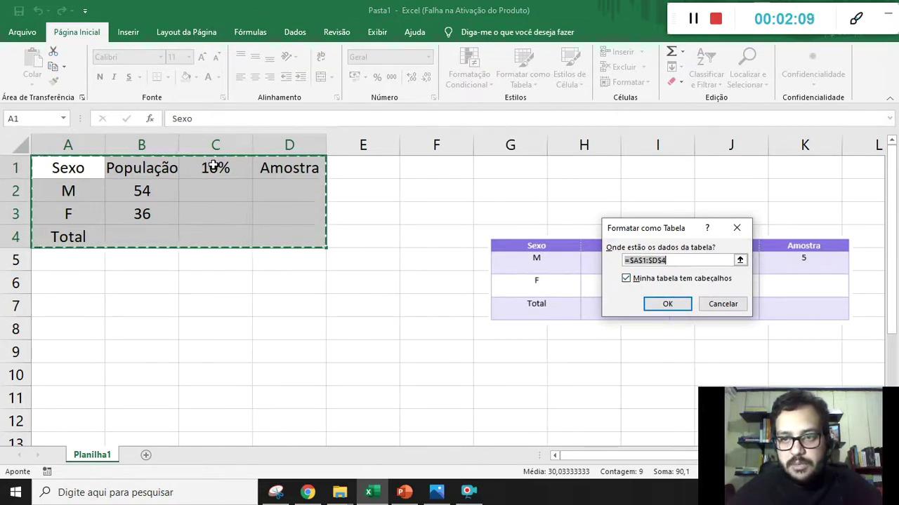
left_click(661, 305)
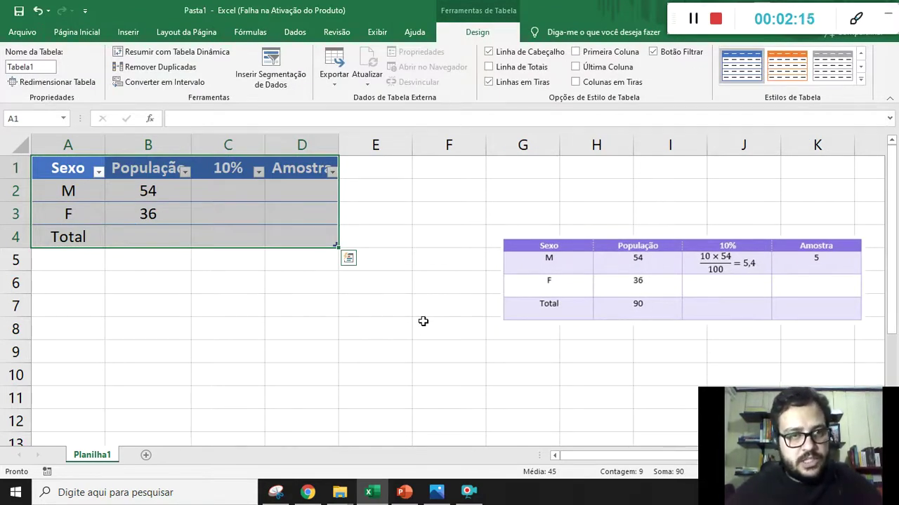
key("ctrl+z")
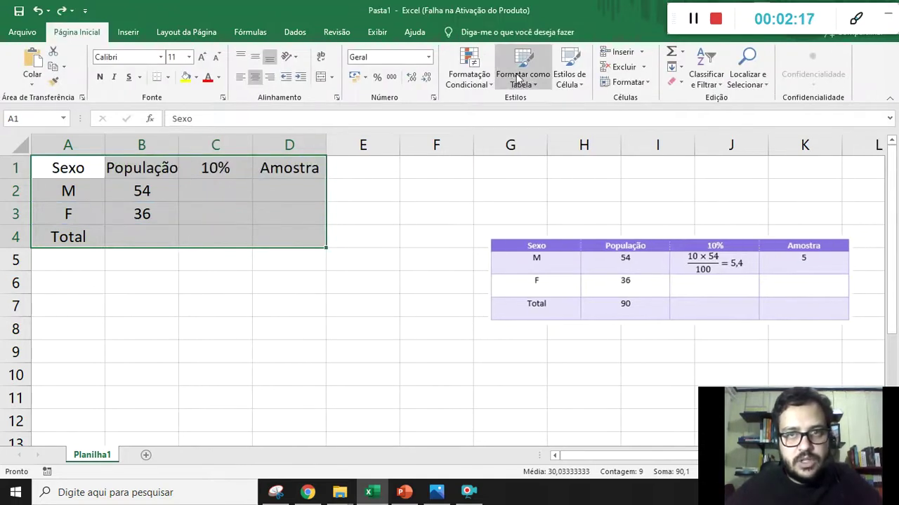
Try formatting A1:D4 as a table in the same blue-header style with the option for existing headers turned off.
left_click(521, 70)
left_click(563, 158)
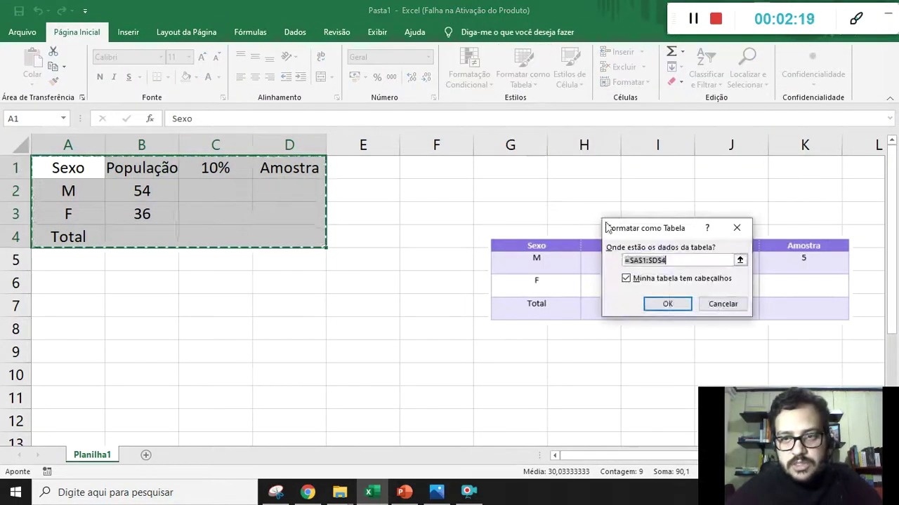
left_click(625, 279)
left_click(660, 304)
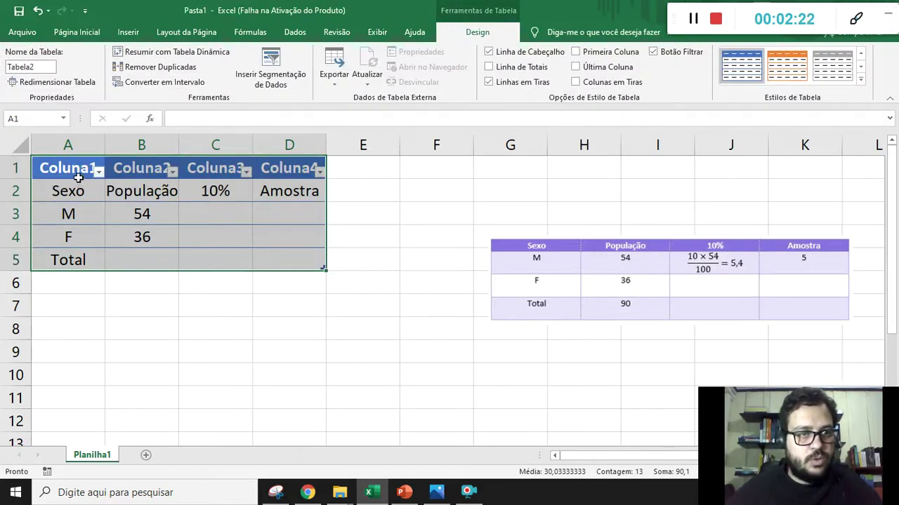
Try renaming the generated header in A1 to Sexo, and undo both the rename and the table formatting.
left_click(79, 170)
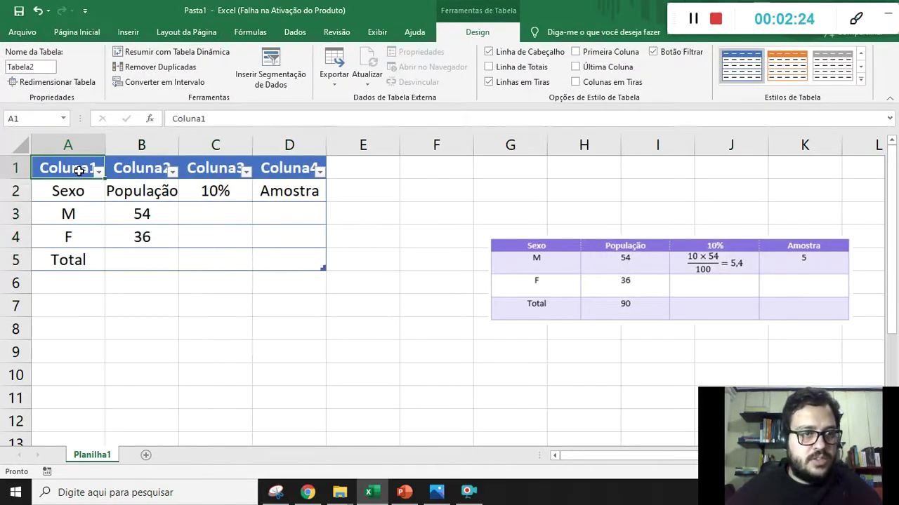
left_click_drag(211, 118, 161, 117)
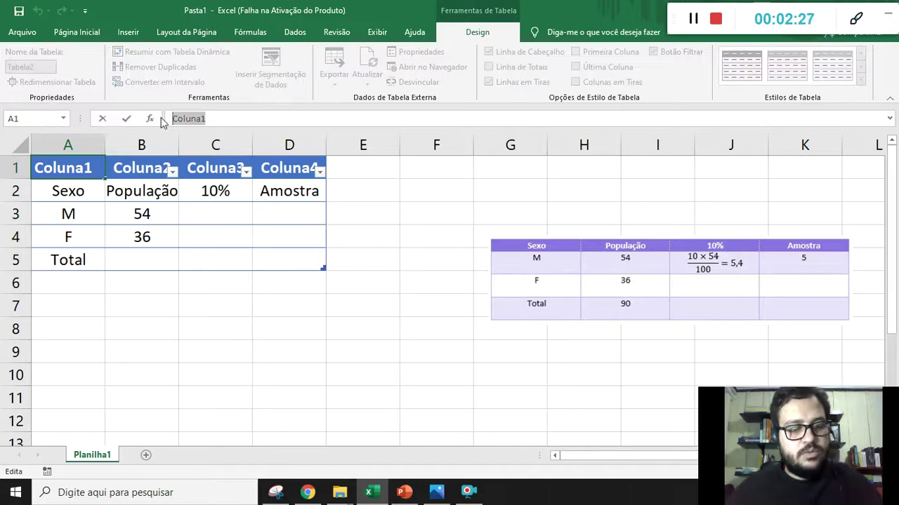
type("Sexo")
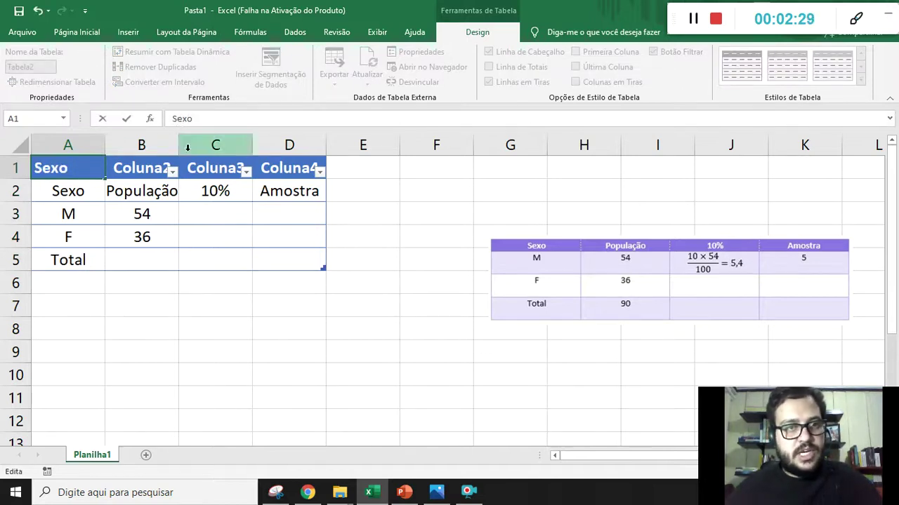
left_click(205, 335)
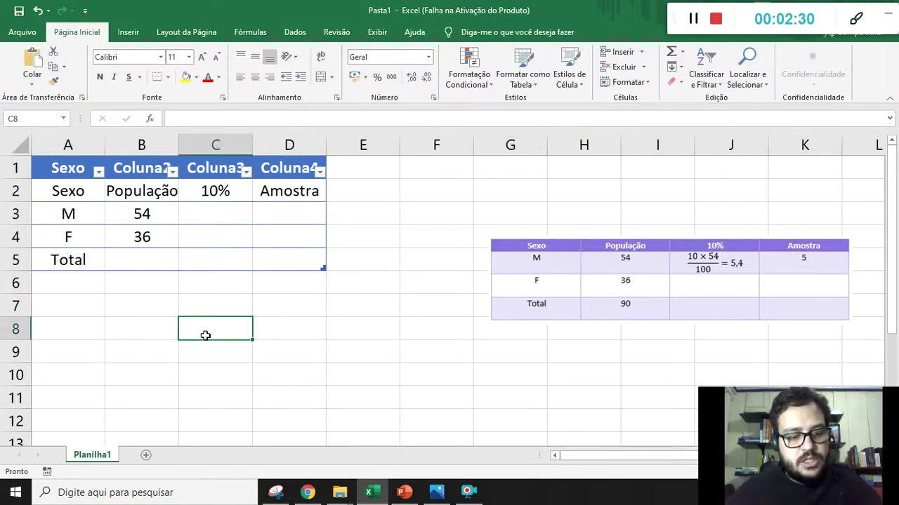
key("ctrl+z")
key("ctrl+z")
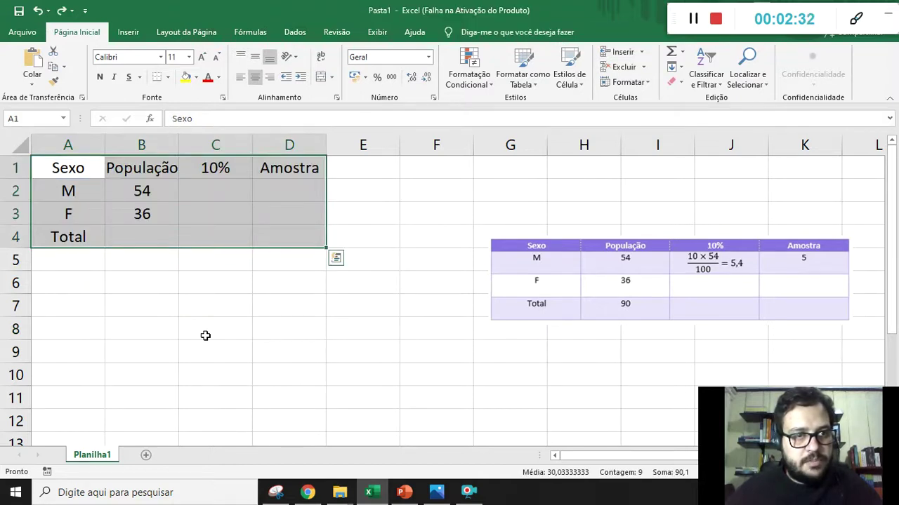
Format A1:D4 as a table in the light style with a blue header row, keeping row 1 as headers.
left_click(523, 74)
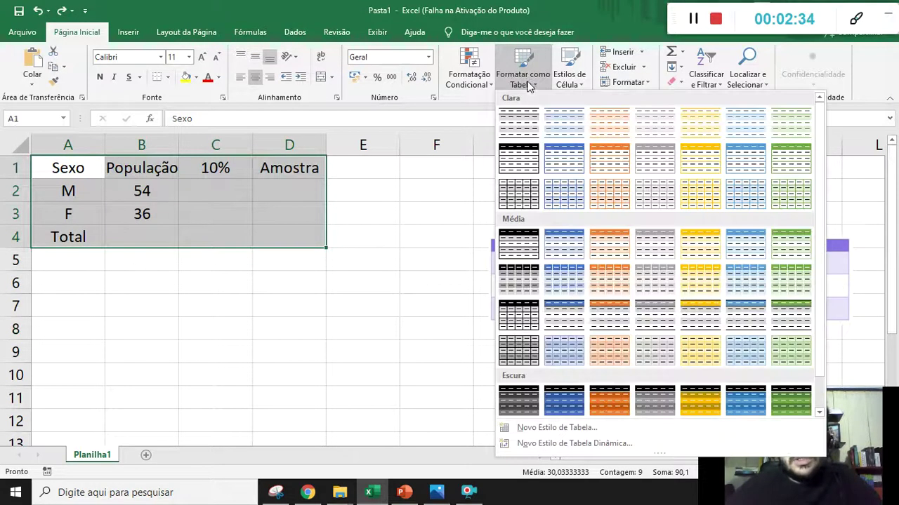
left_click(563, 149)
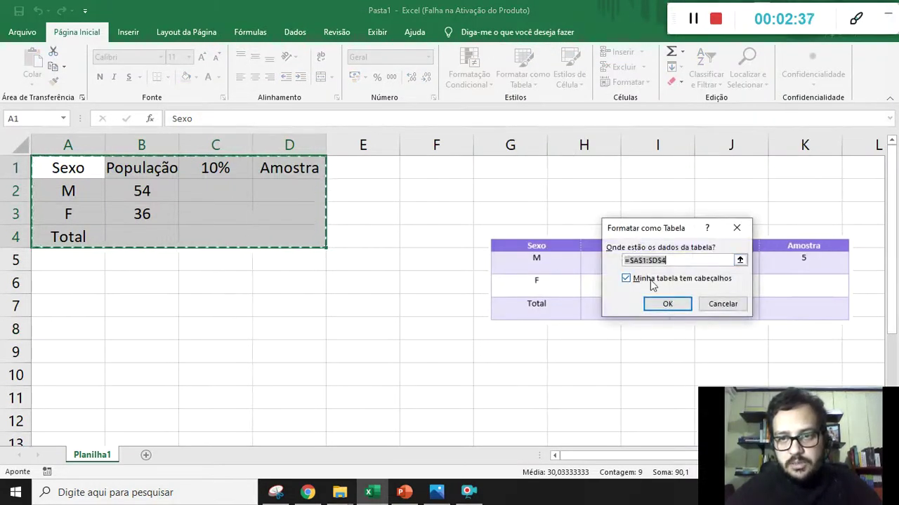
left_click(665, 303)
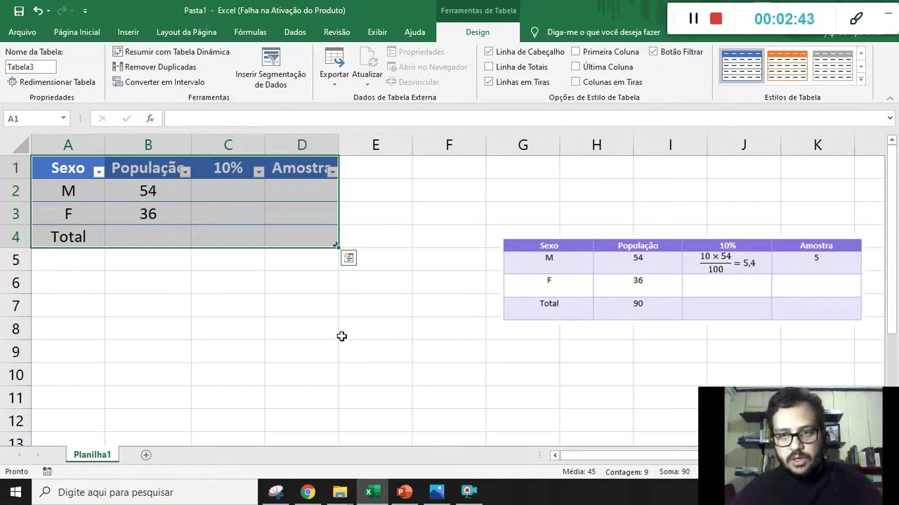
left_click(341, 336)
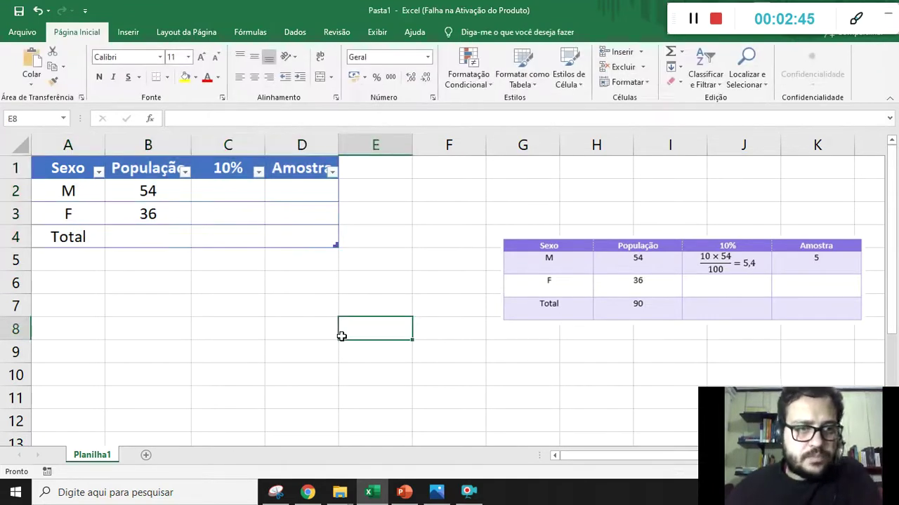
Add an automatic sum of the População values B2:B3 in the Total row, cell B4.
left_click_drag(156, 194, 158, 234)
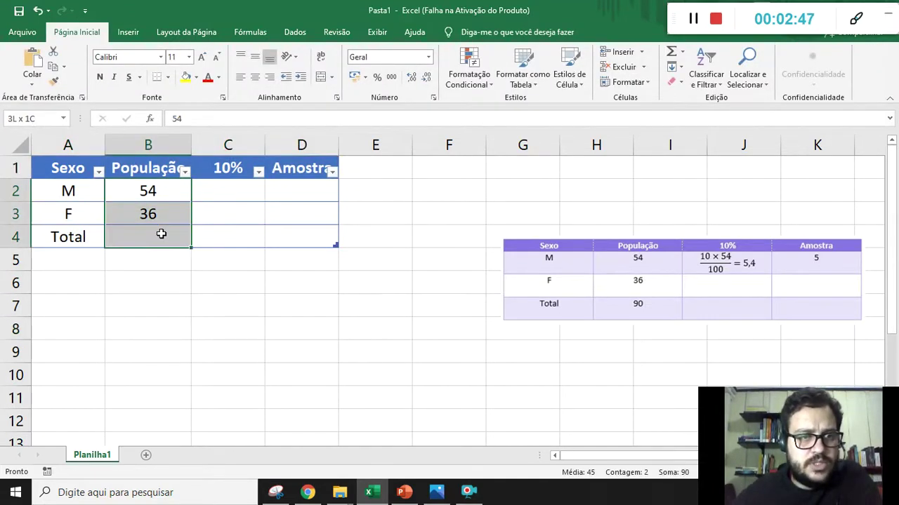
left_click(161, 336)
left_click_drag(146, 192, 156, 236)
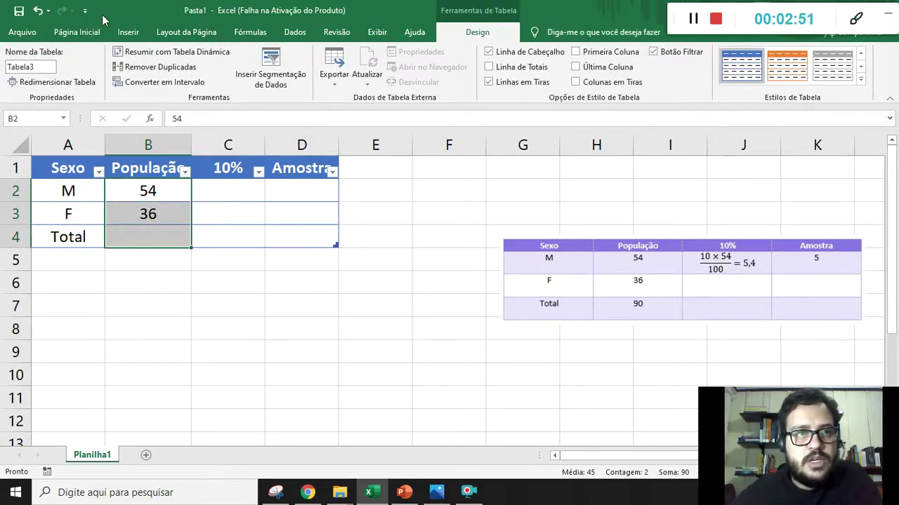
left_click(78, 33)
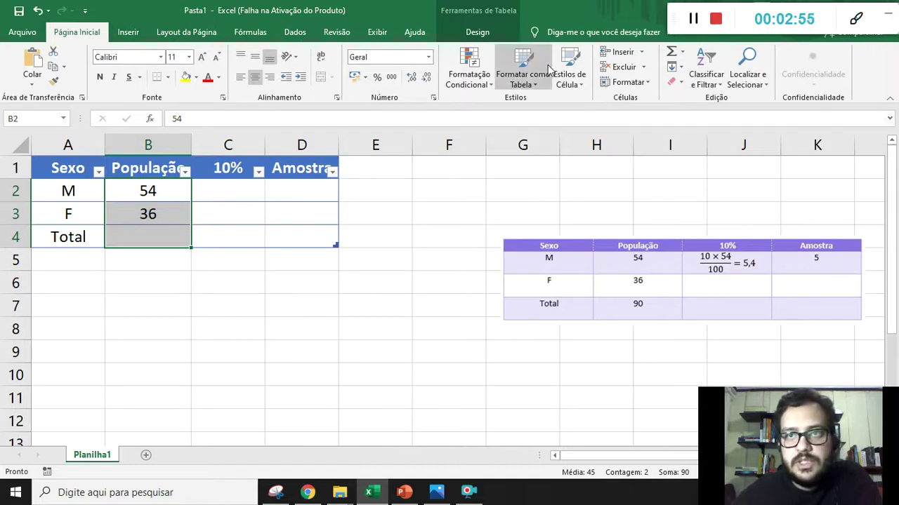
left_click(671, 54)
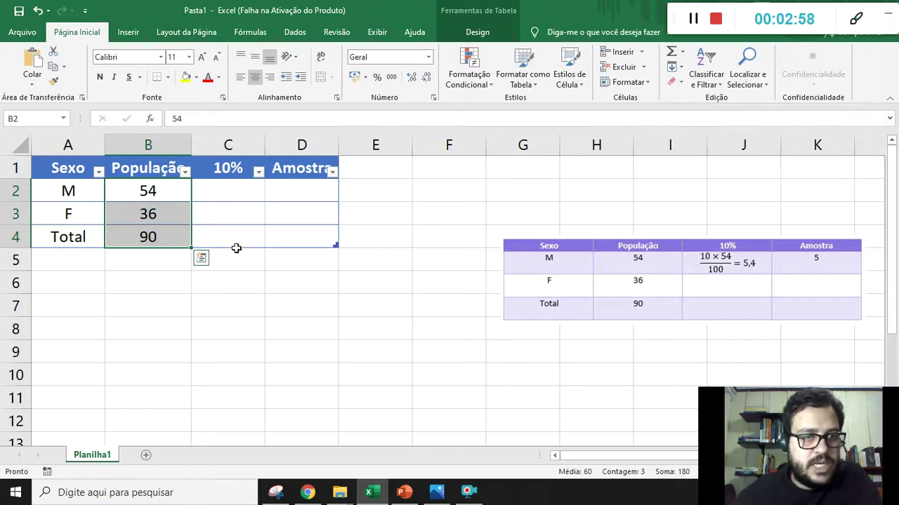
left_click(240, 319)
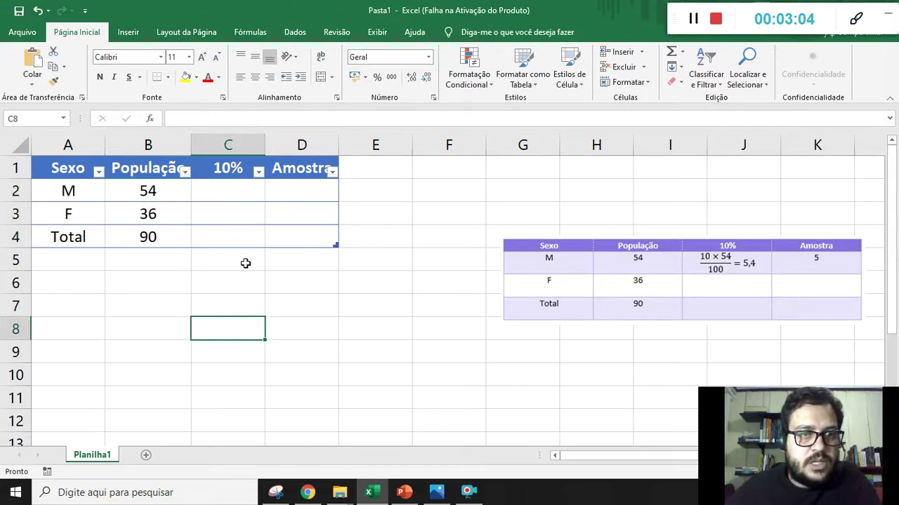
left_click(238, 190)
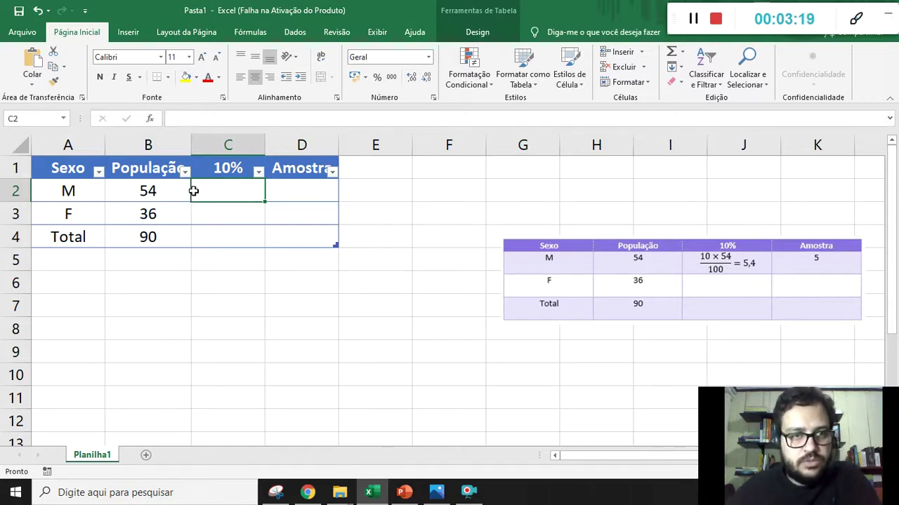
left_click(224, 169)
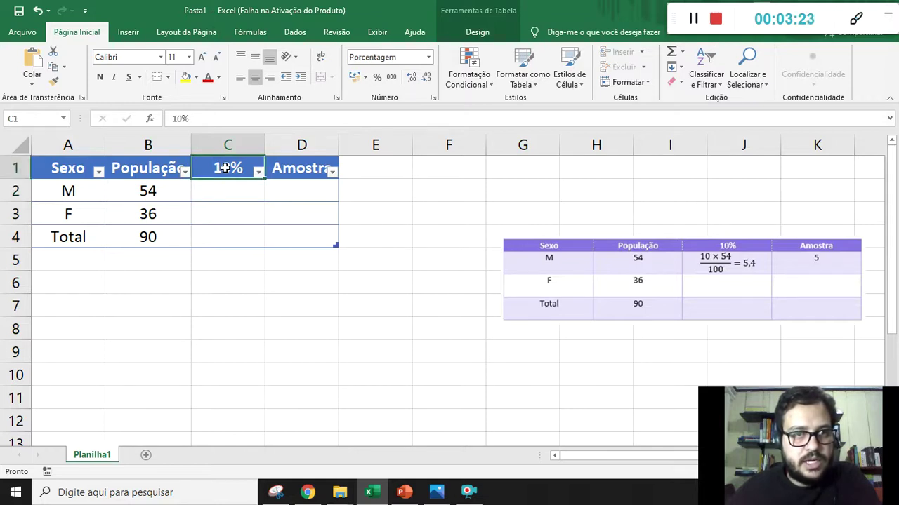
left_click(223, 191)
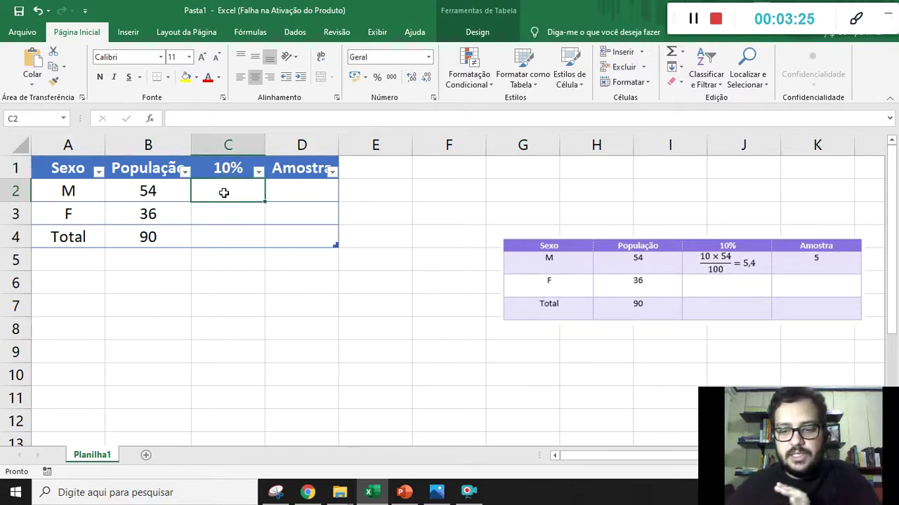
type("=")
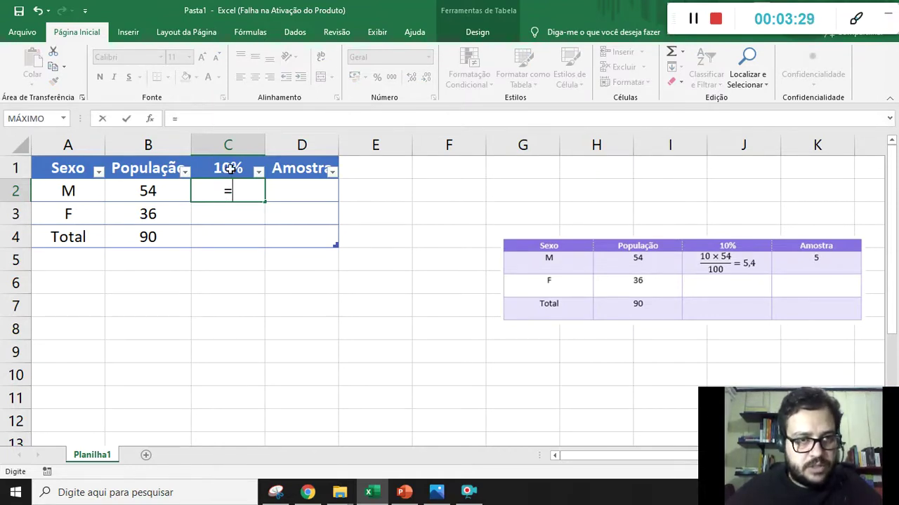
left_click(229, 166)
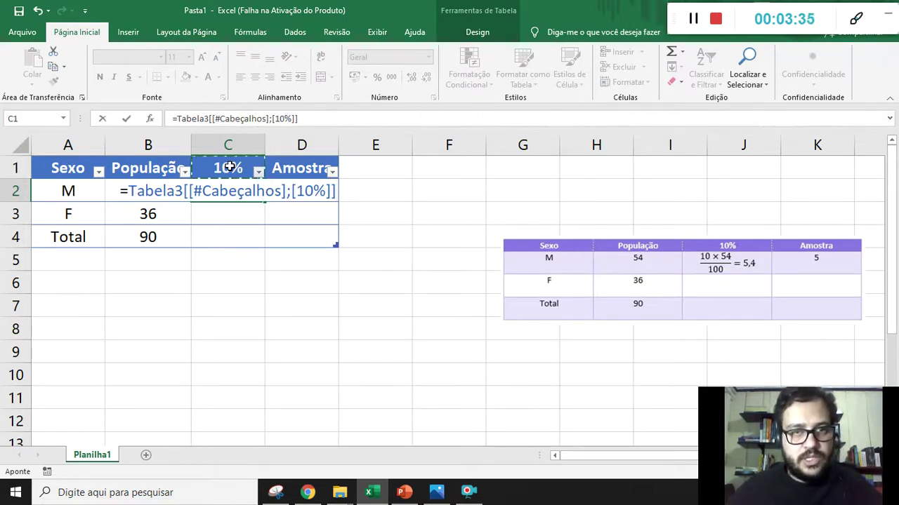
left_click(303, 121)
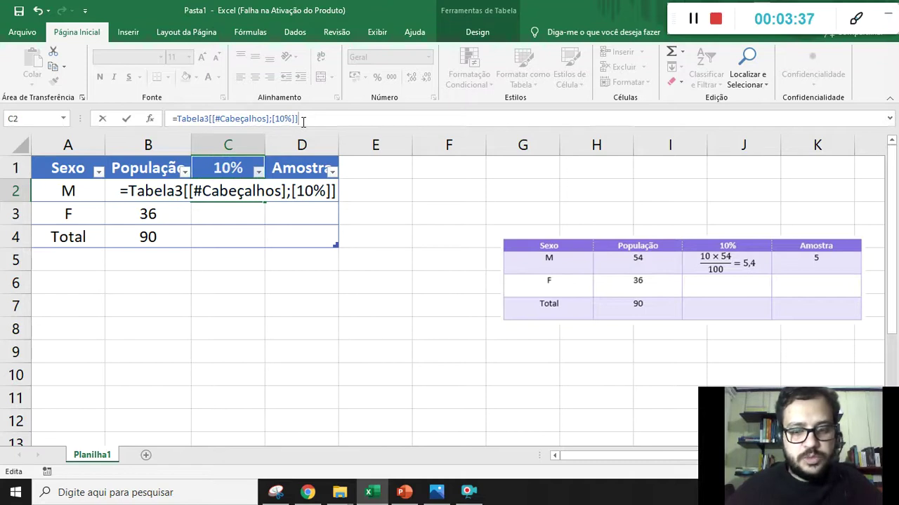
type("*")
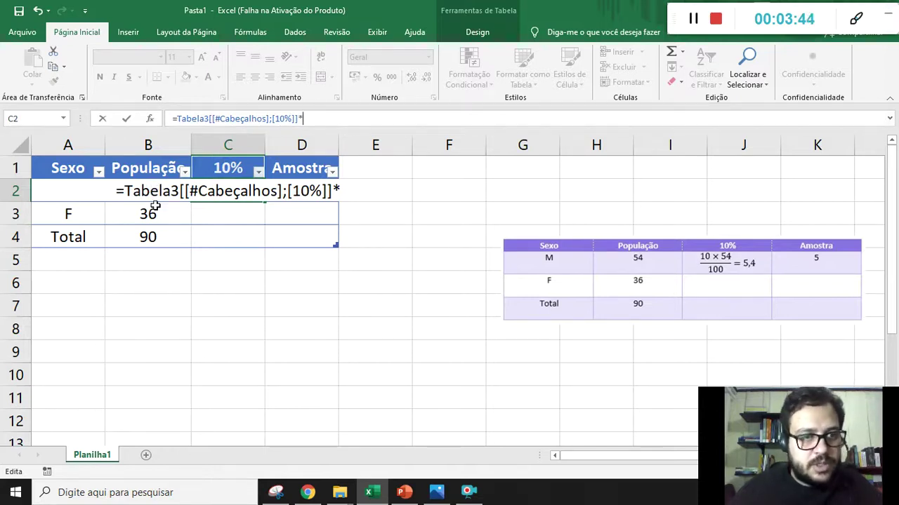
left_click(152, 214)
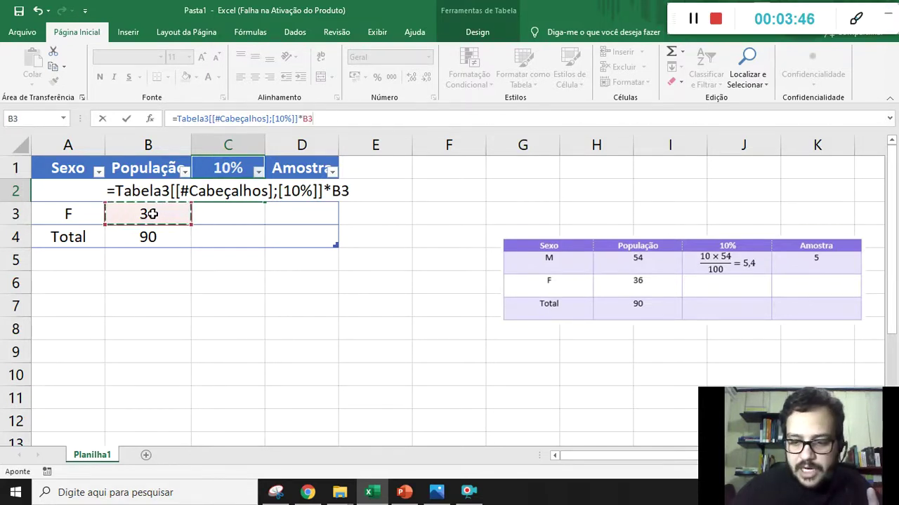
key("Up")
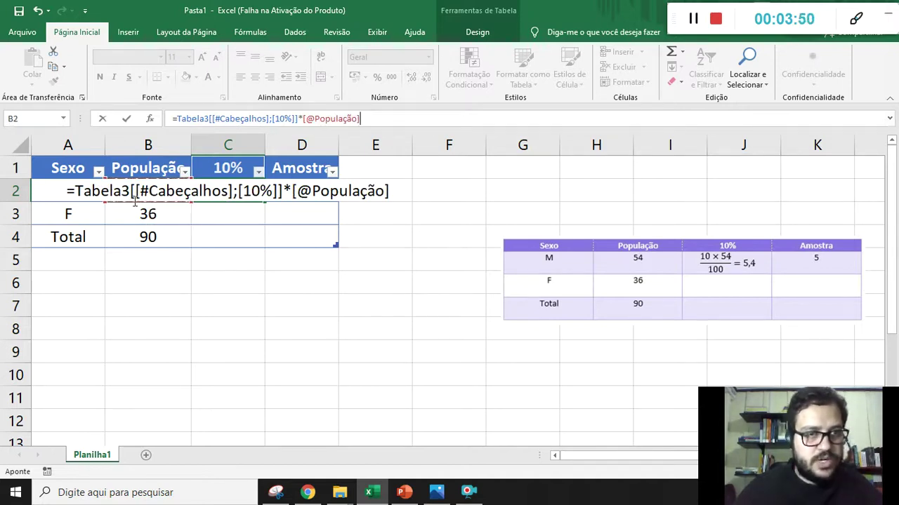
key("Return")
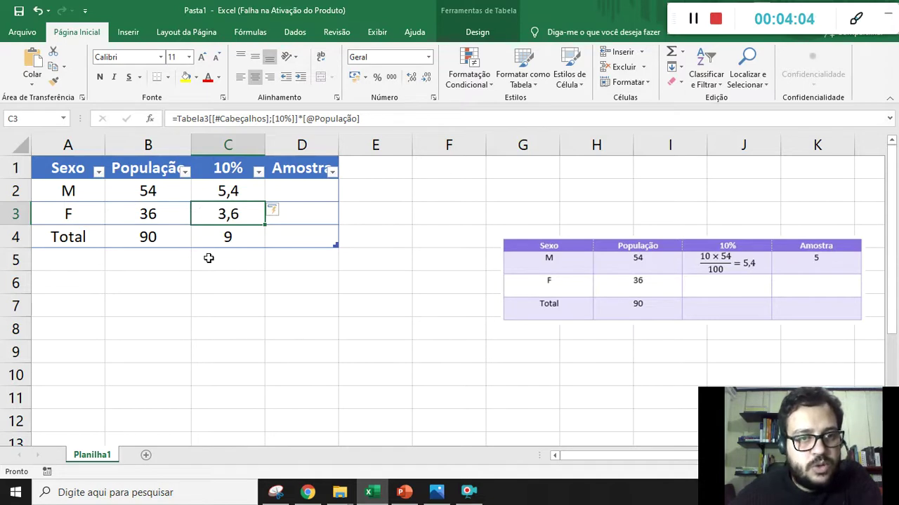
Change the percentage header in C1 to 5%.
left_click(227, 168)
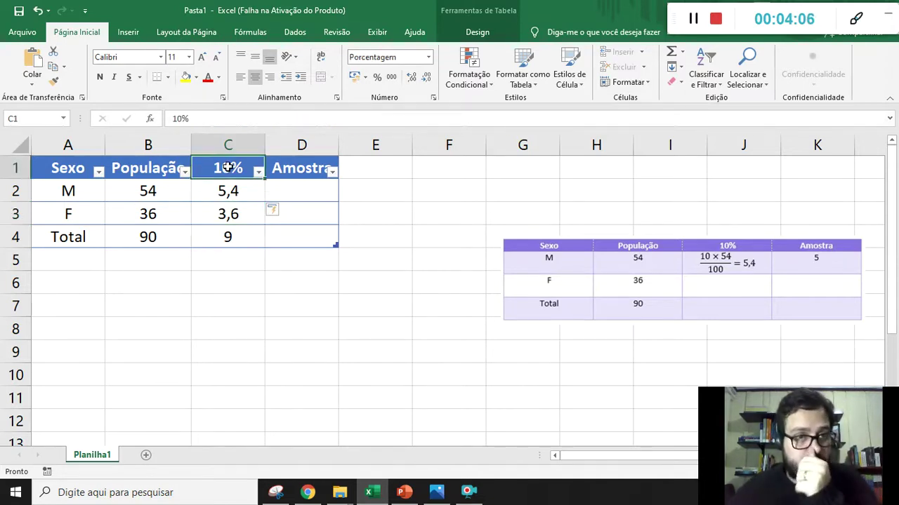
double_click(172, 119)
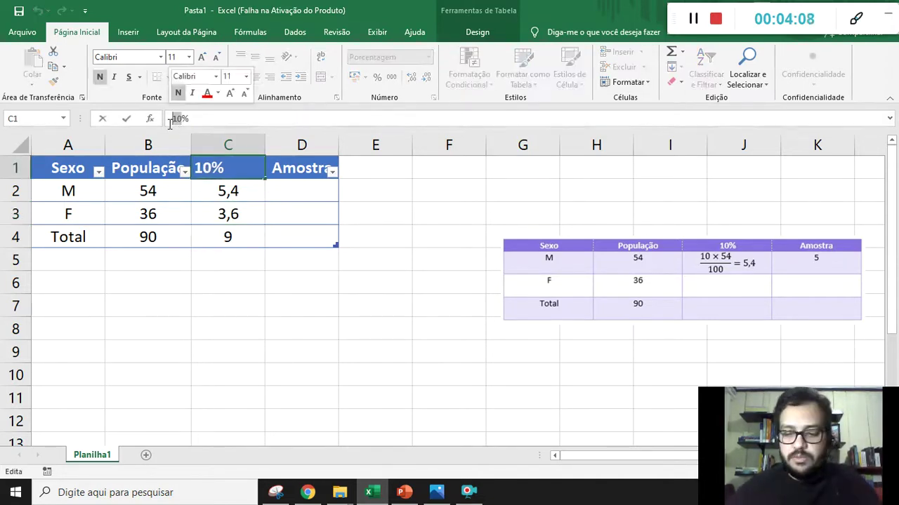
type("5")
key("Return")
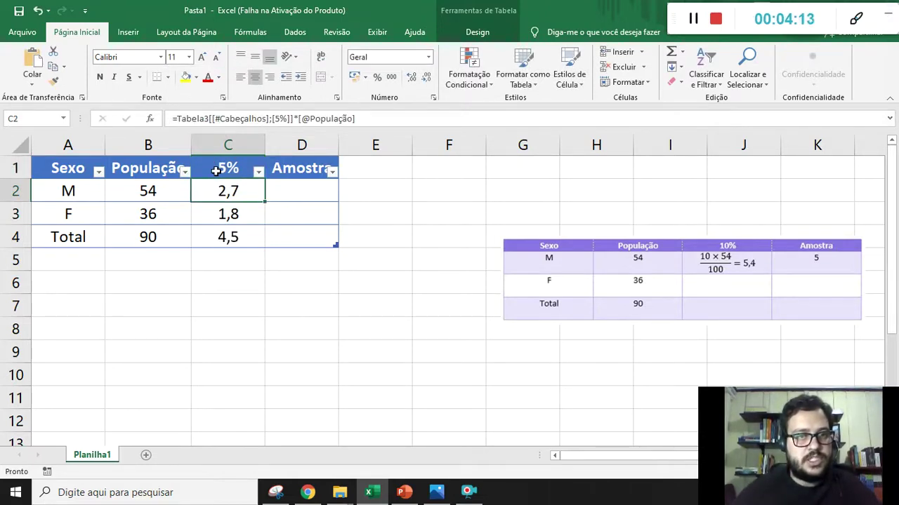
left_click(233, 298)
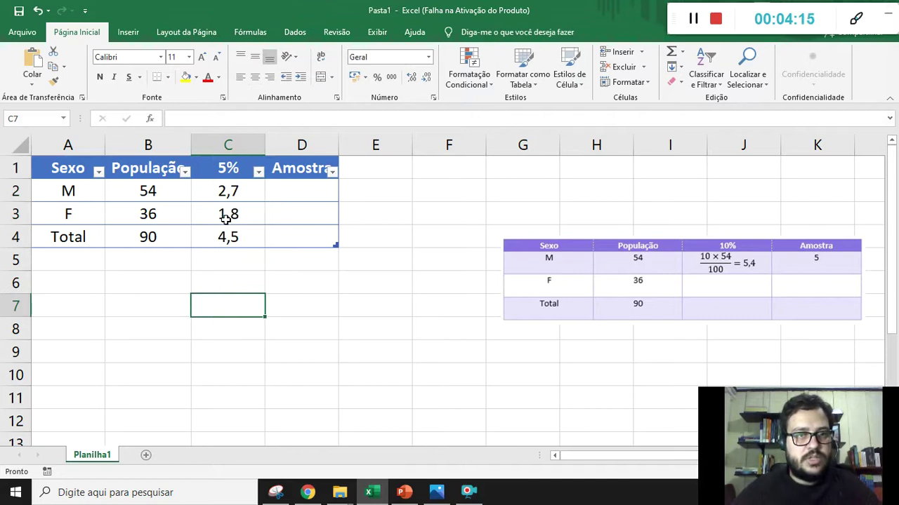
Set the percentage header in C1 back to 10%.
left_click(204, 159)
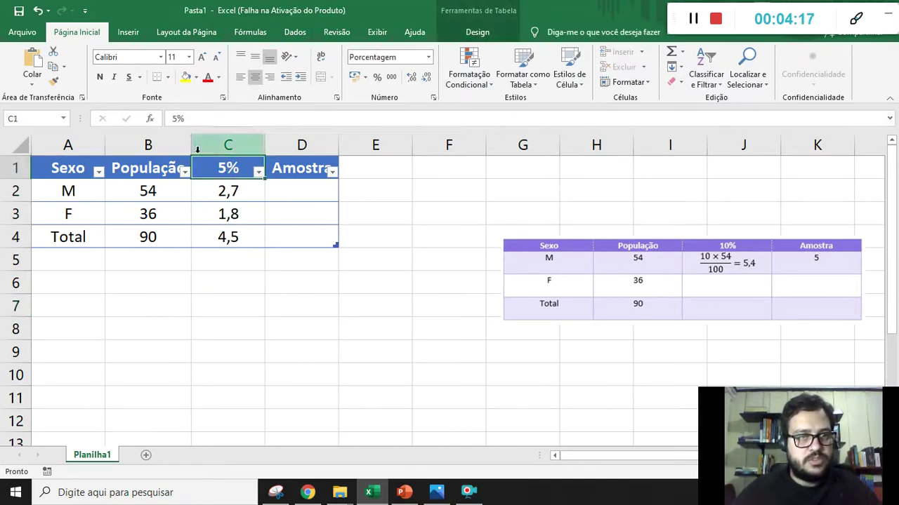
left_click(170, 118)
key("Delete")
type("10")
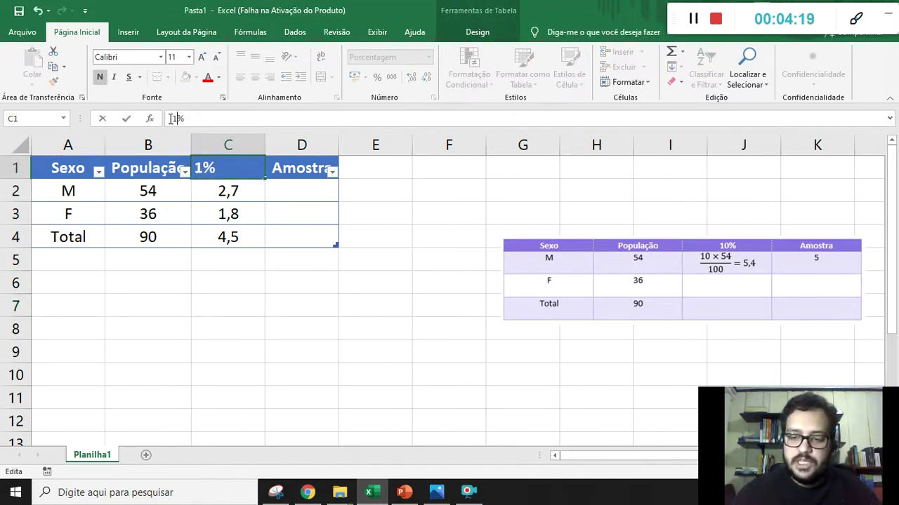
key("Return")
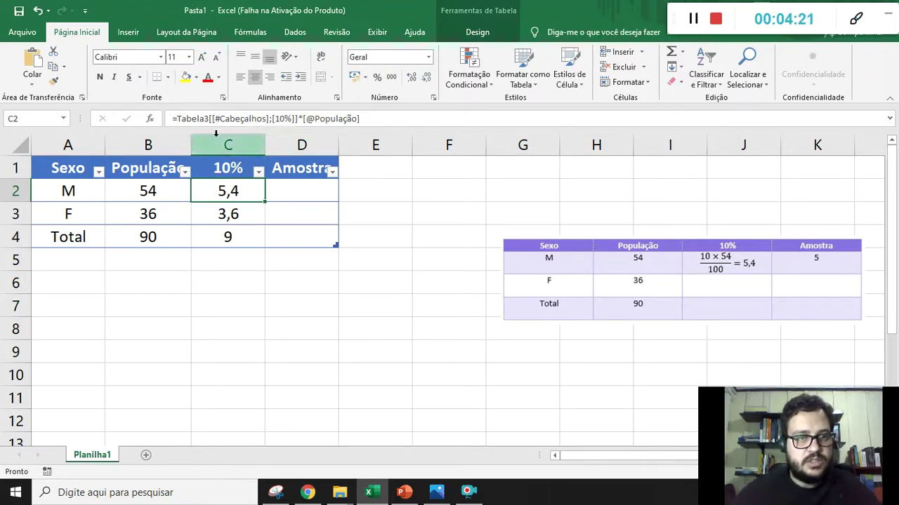
Change the F row's População value in B3 to 227.
left_click(153, 214)
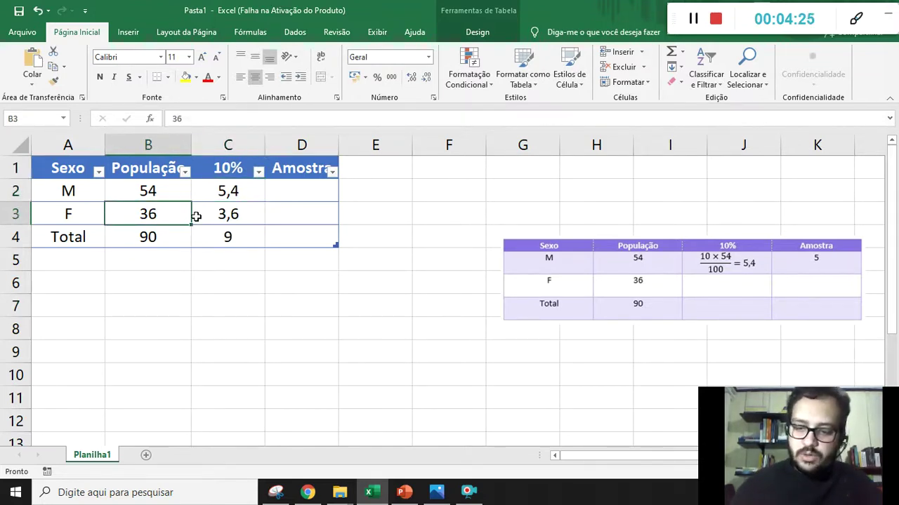
type("227")
key("Return")
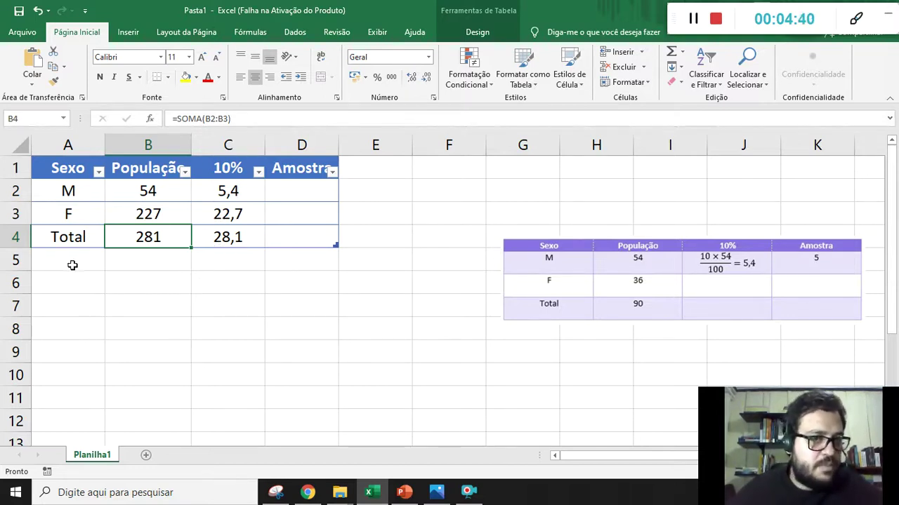
Restore the F row's População value in B3 to 36.
left_click(154, 215)
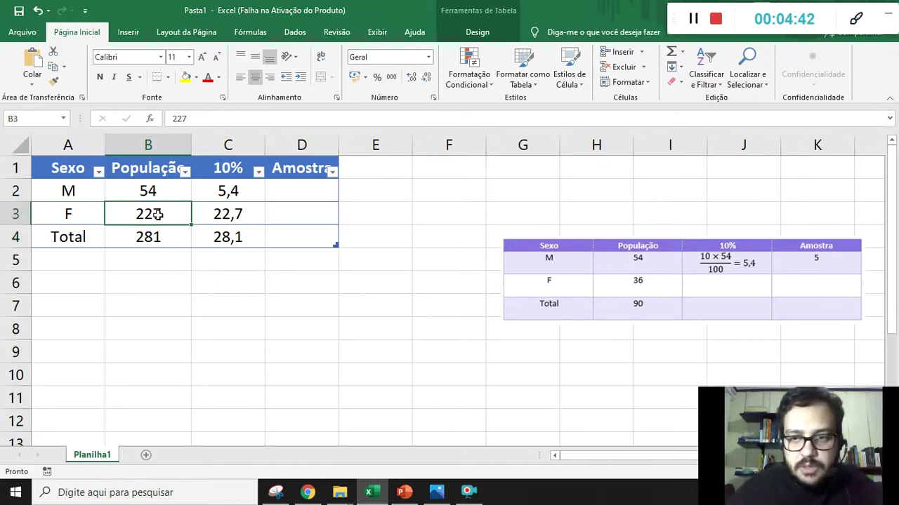
type("36")
key("Return")
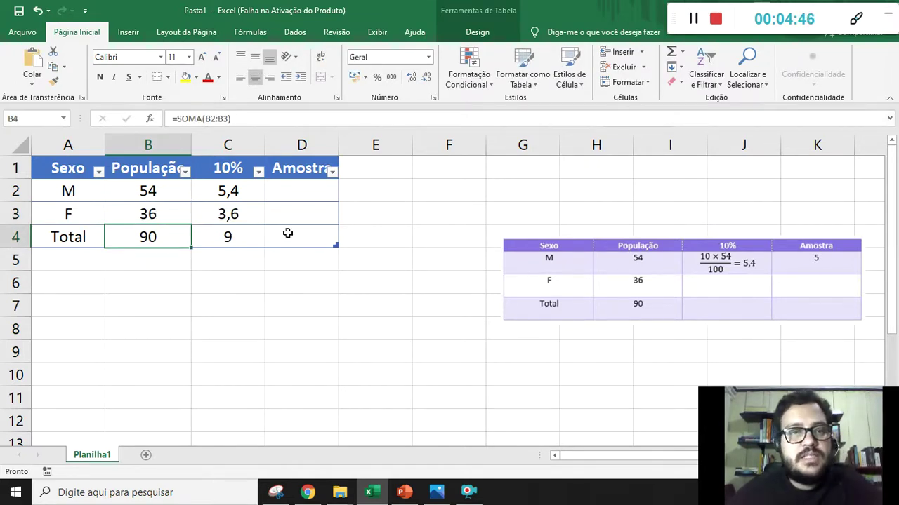
Enter =[@[10%]] in D2 so the Amostra column takes its values from the 10% column.
left_click(298, 196)
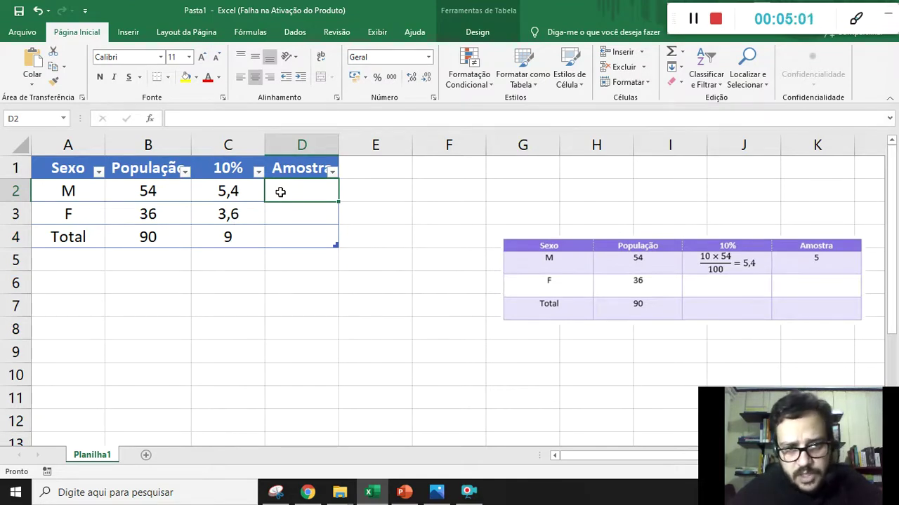
type("=")
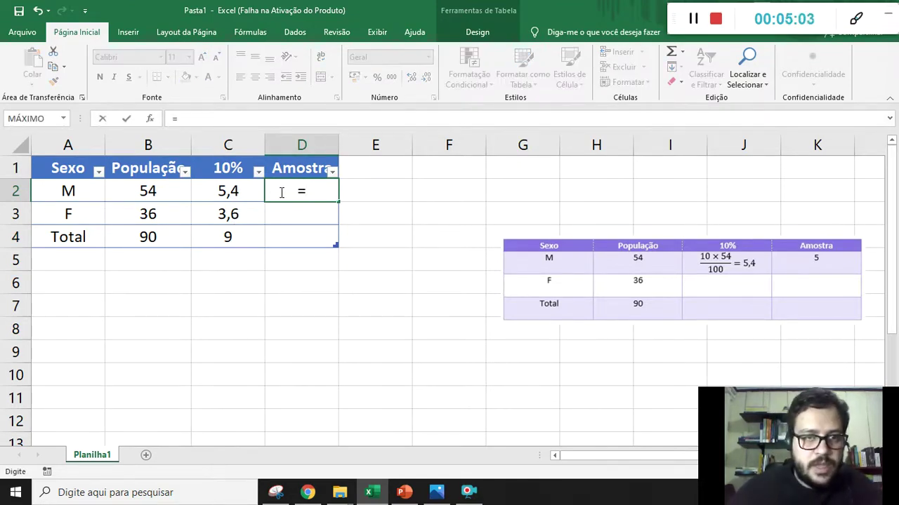
left_click(247, 197)
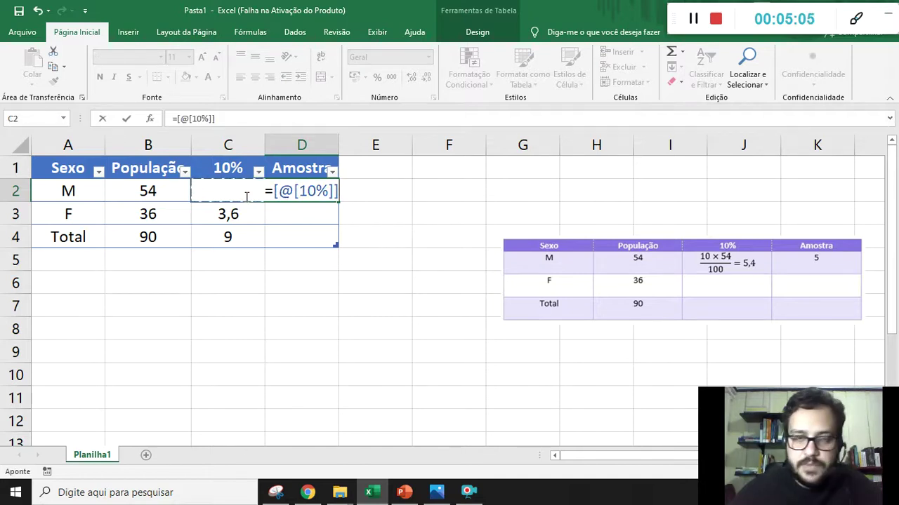
key("Return")
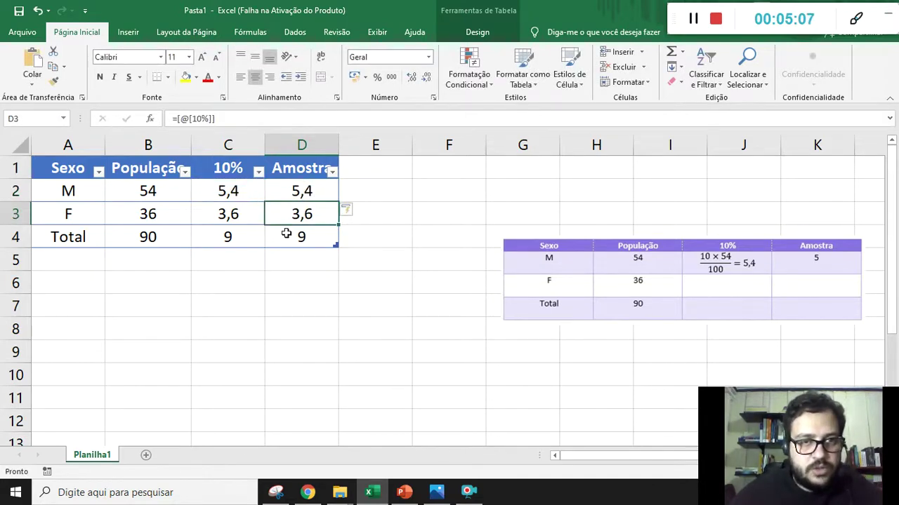
Reduce the decimals of the Amostra values in D2:D4 so they display as whole numbers.
left_click(321, 267)
left_click_drag(311, 191, 311, 231)
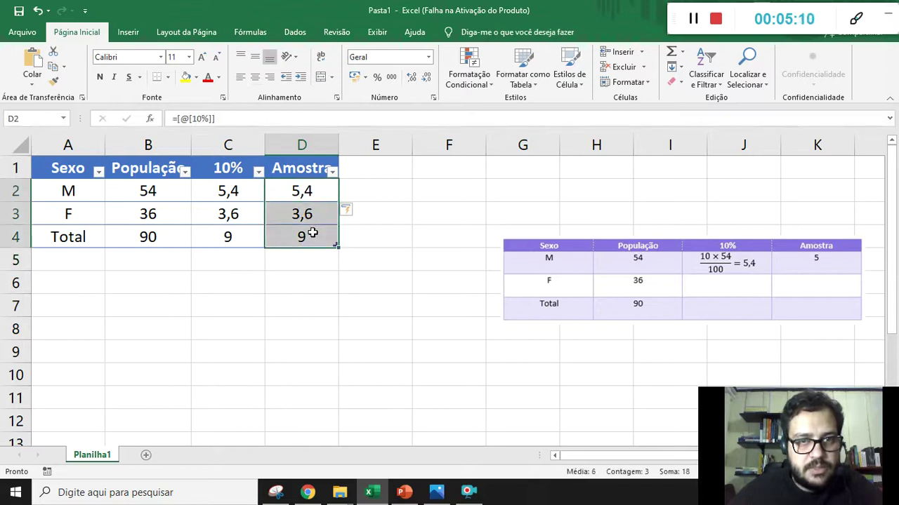
left_click(427, 79)
left_click(425, 275)
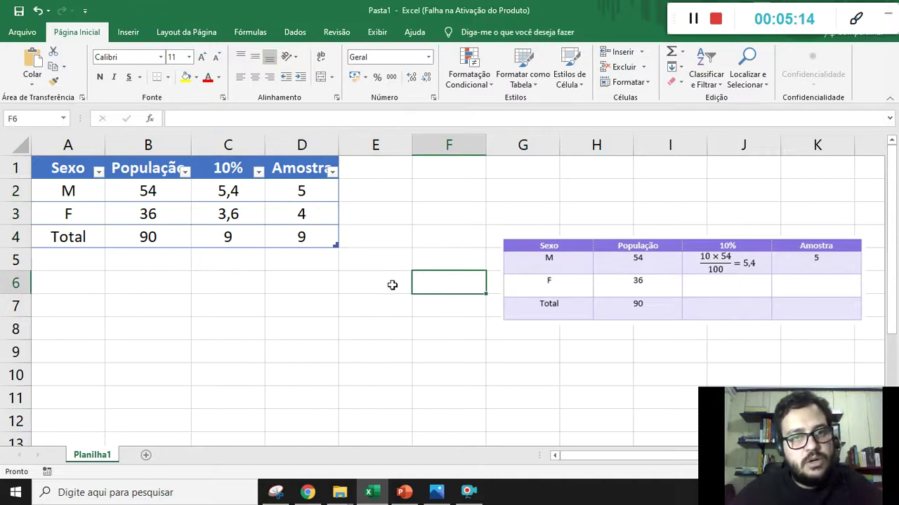